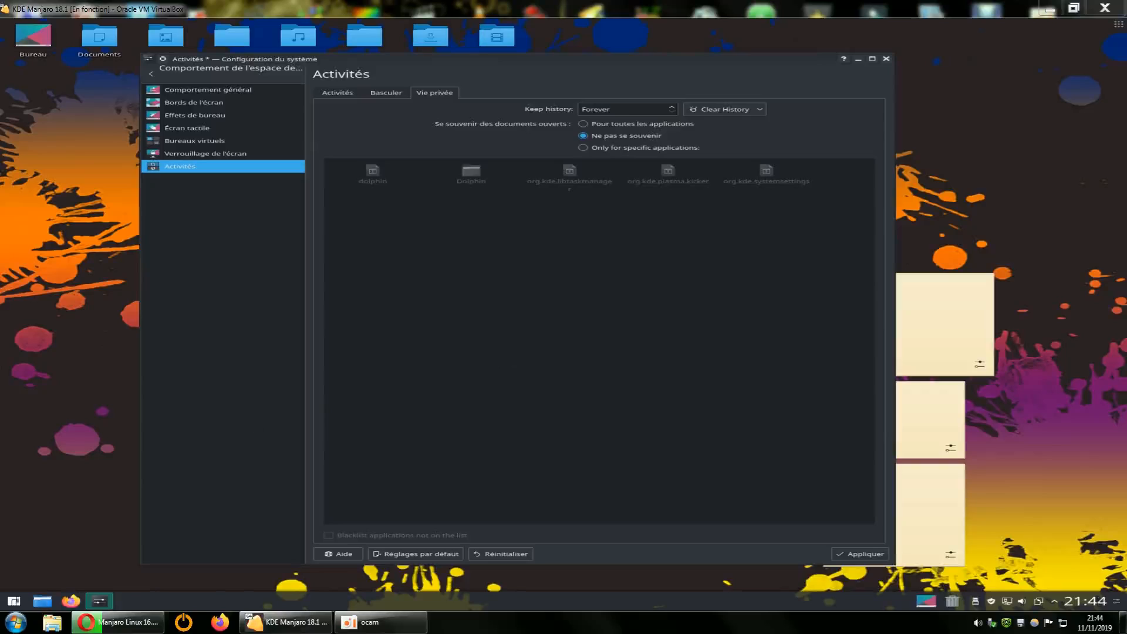
- Open Configuration du système and display the Comportement de l'espace de travail settings with the Activités privacy options
click(13, 600)
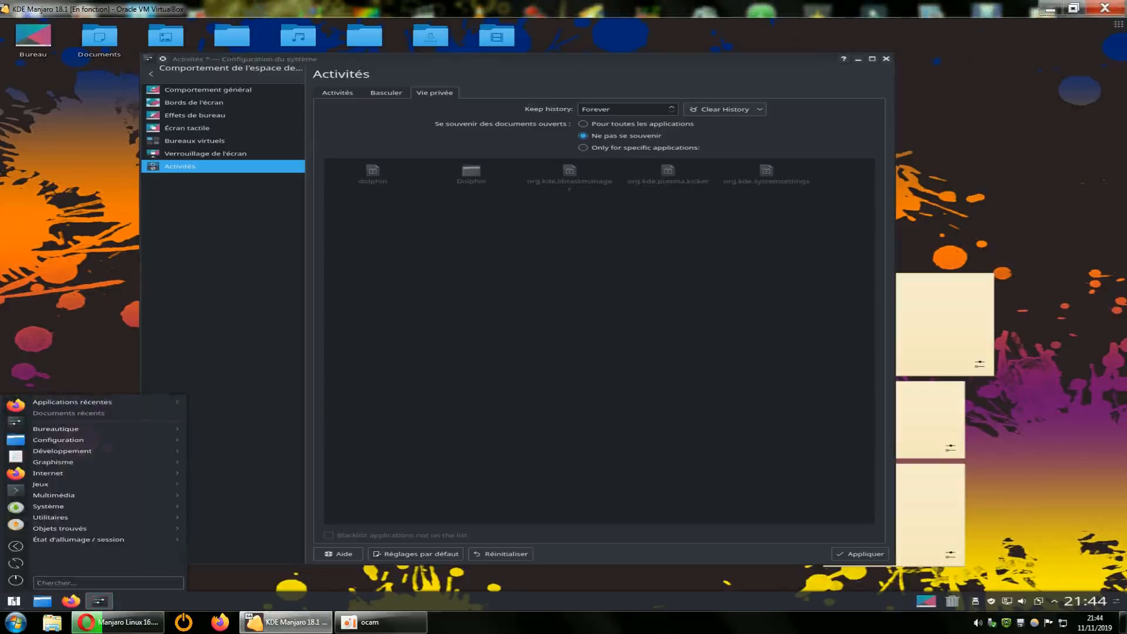
mouse_move(77, 440)
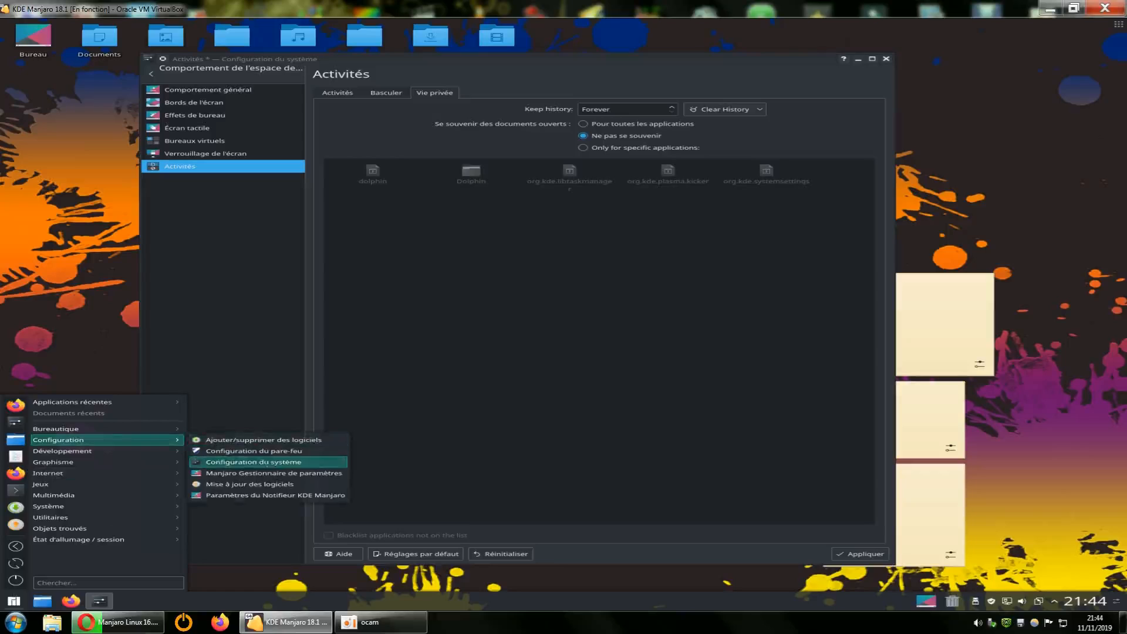
click(253, 461)
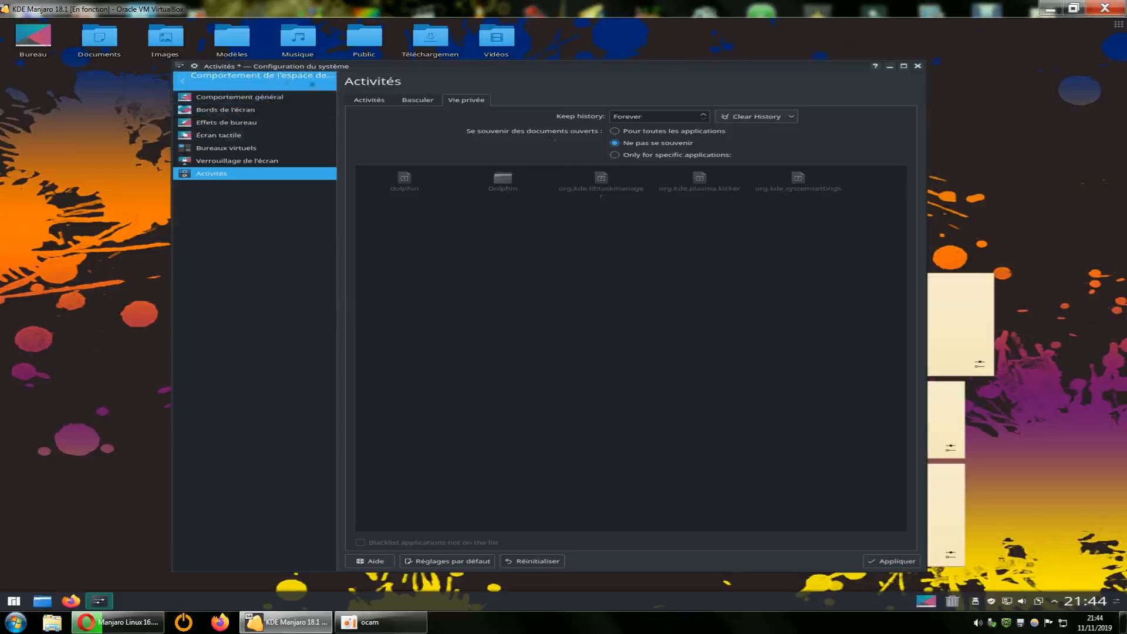
click(188, 80)
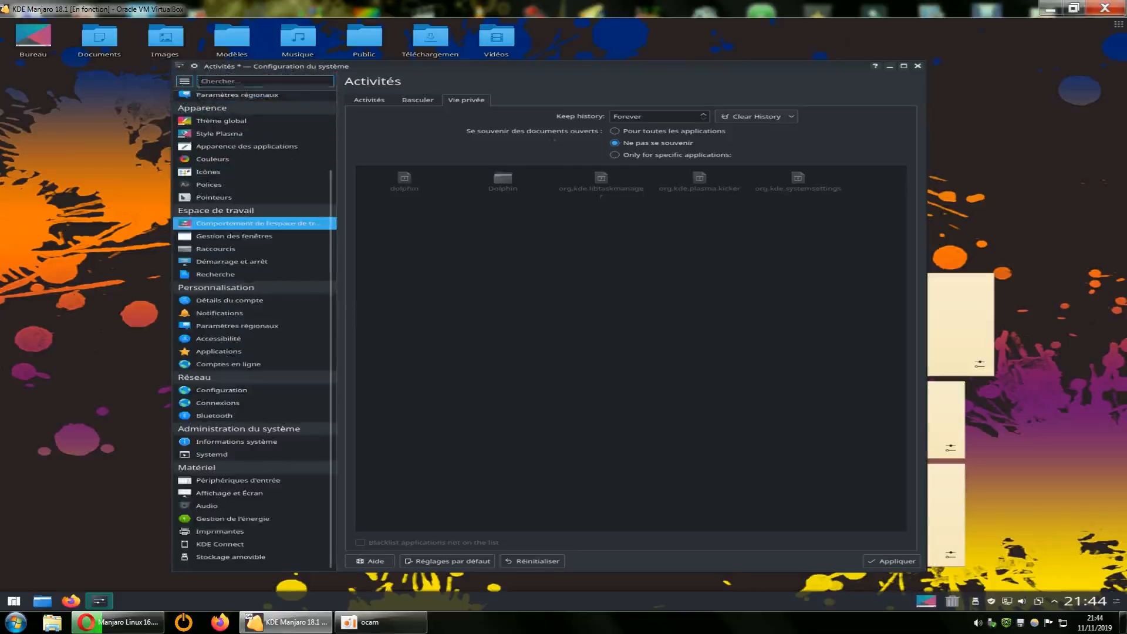
click(270, 224)
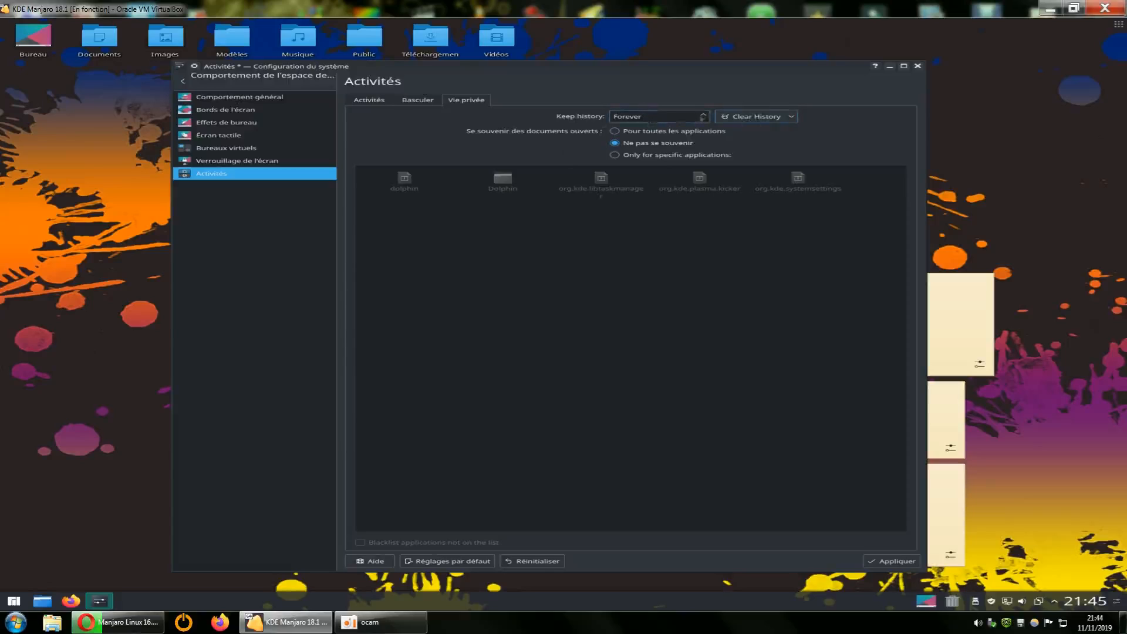
- Keep the history retention at Forever, erase all of the activity history, and dismiss the notification
click(703, 115)
click(703, 119)
click(738, 117)
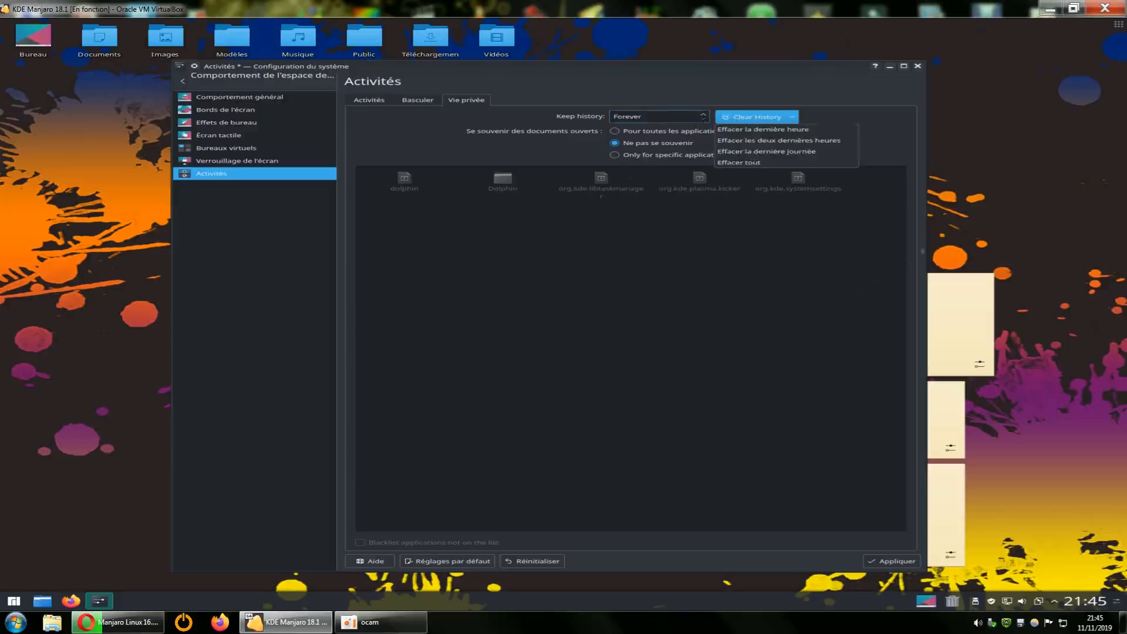
click(740, 164)
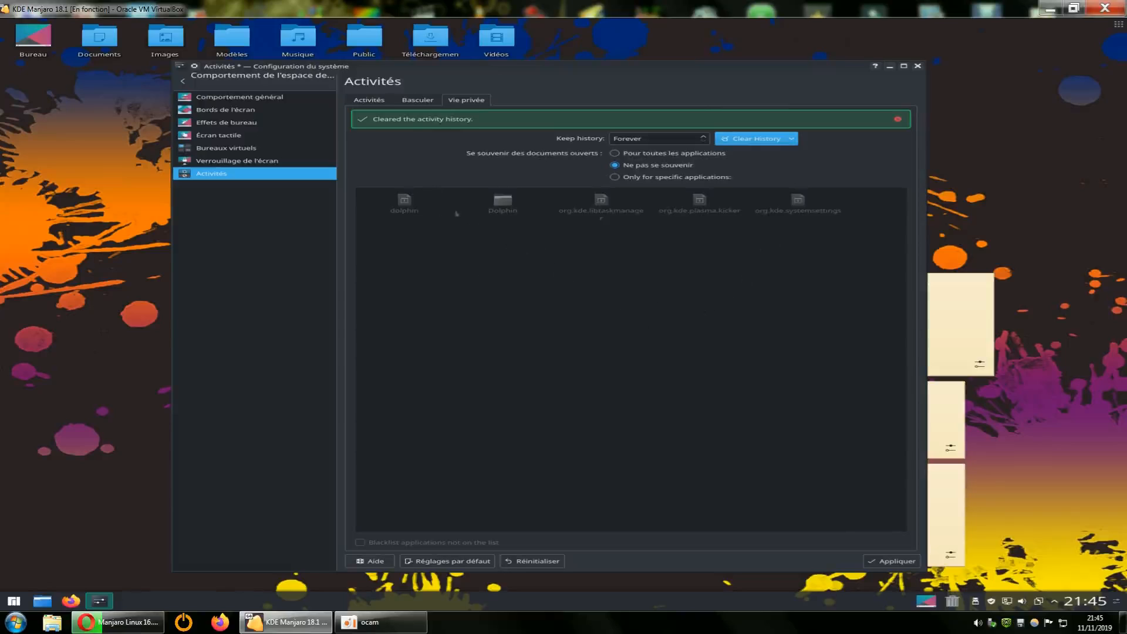
click(897, 119)
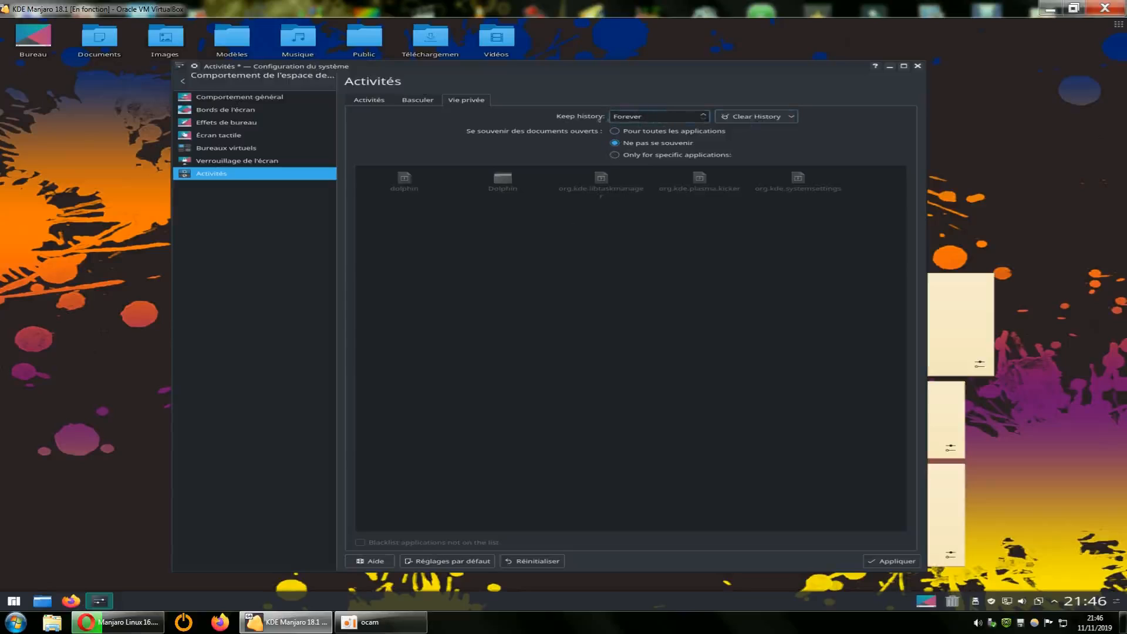
- Erase the entire activity history once more with Effacer tout and close the message
click(750, 120)
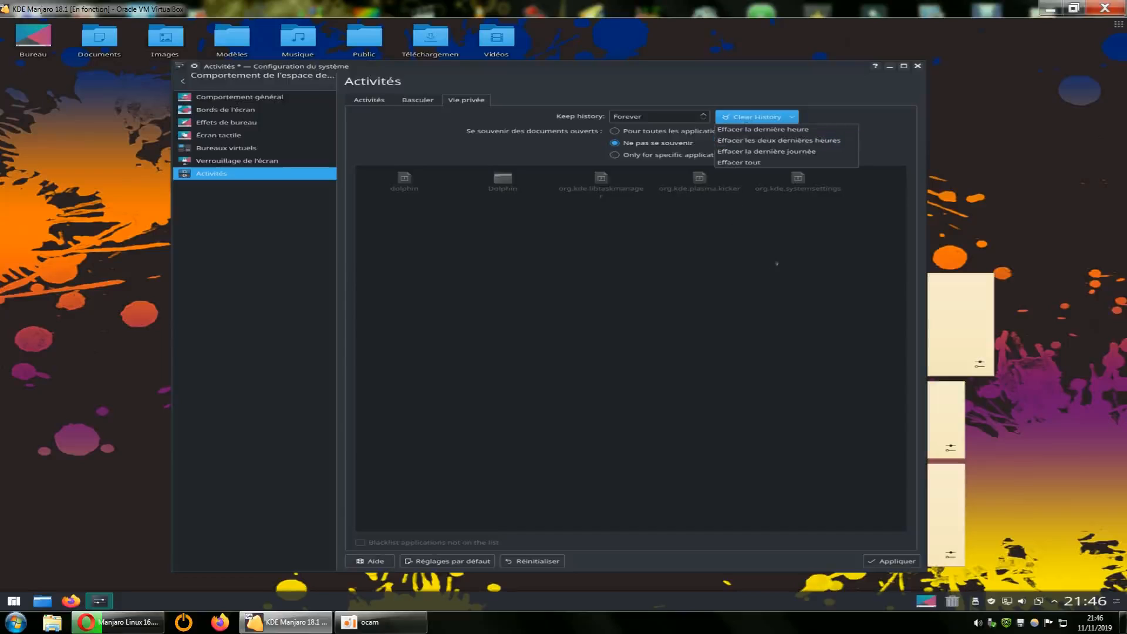
click(708, 268)
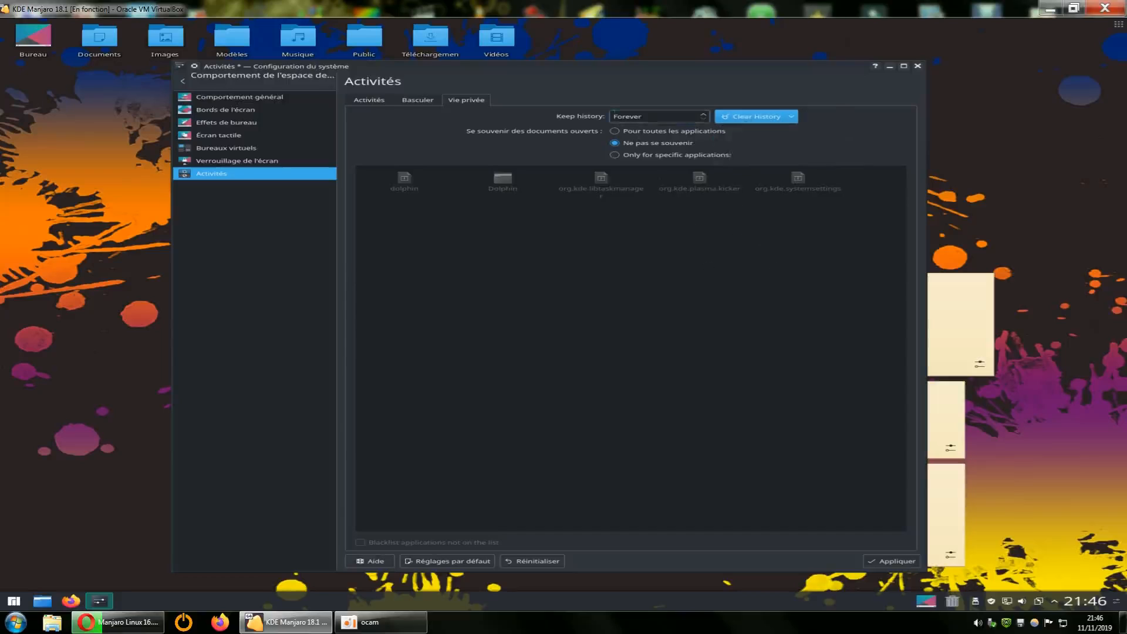
click(757, 118)
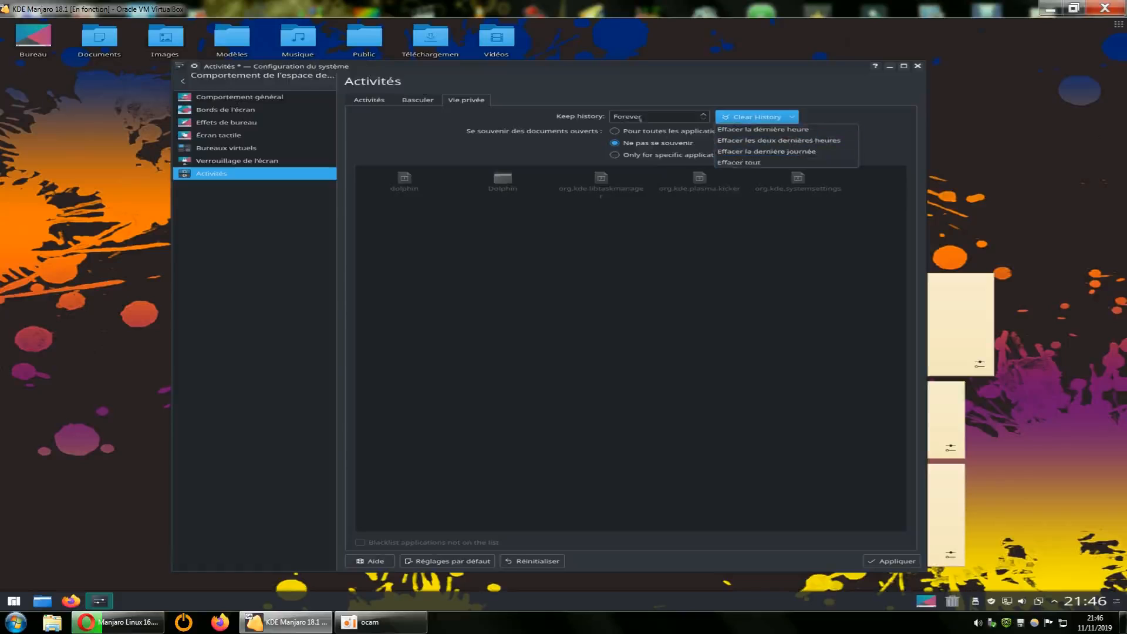
click(780, 163)
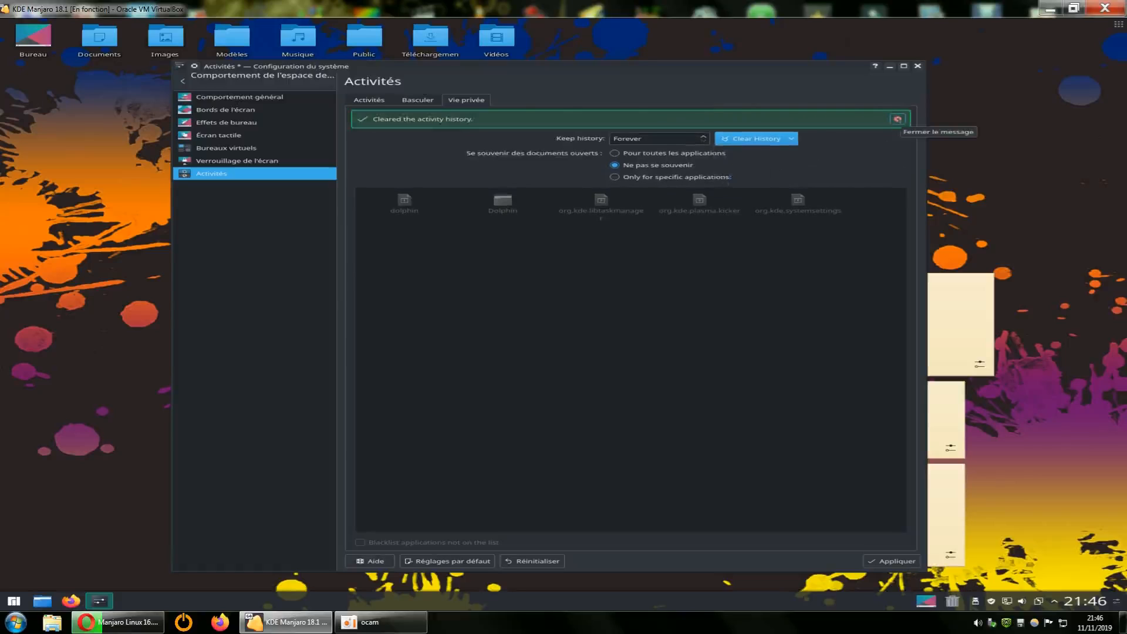
click(897, 119)
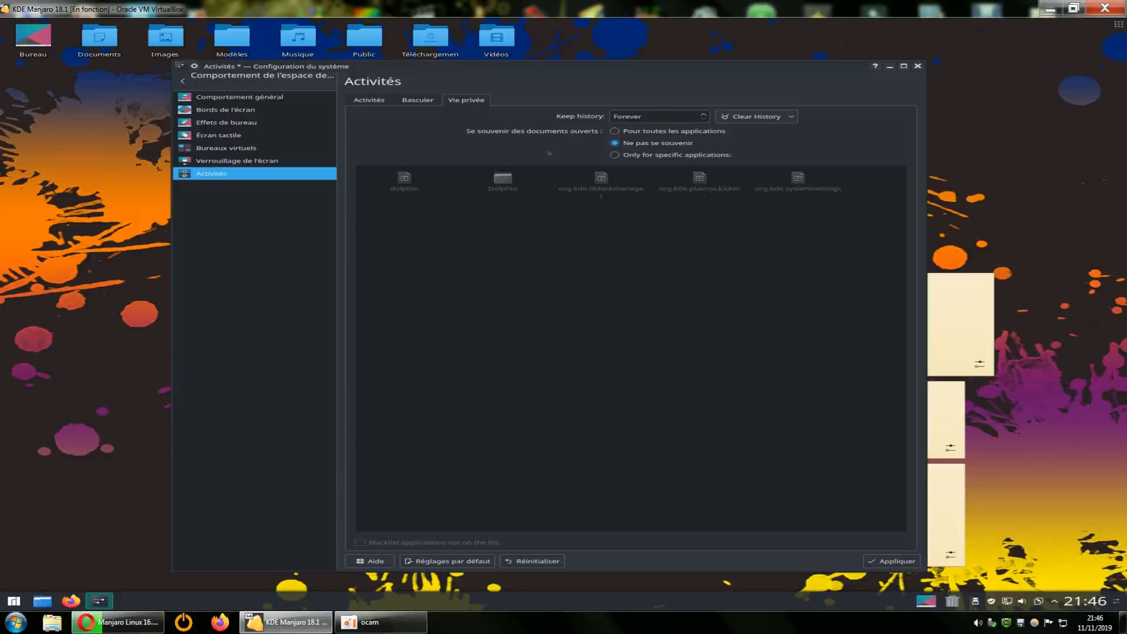
- Look at the activity switching shortcuts and the list of activities, and return to the main settings categories
click(417, 99)
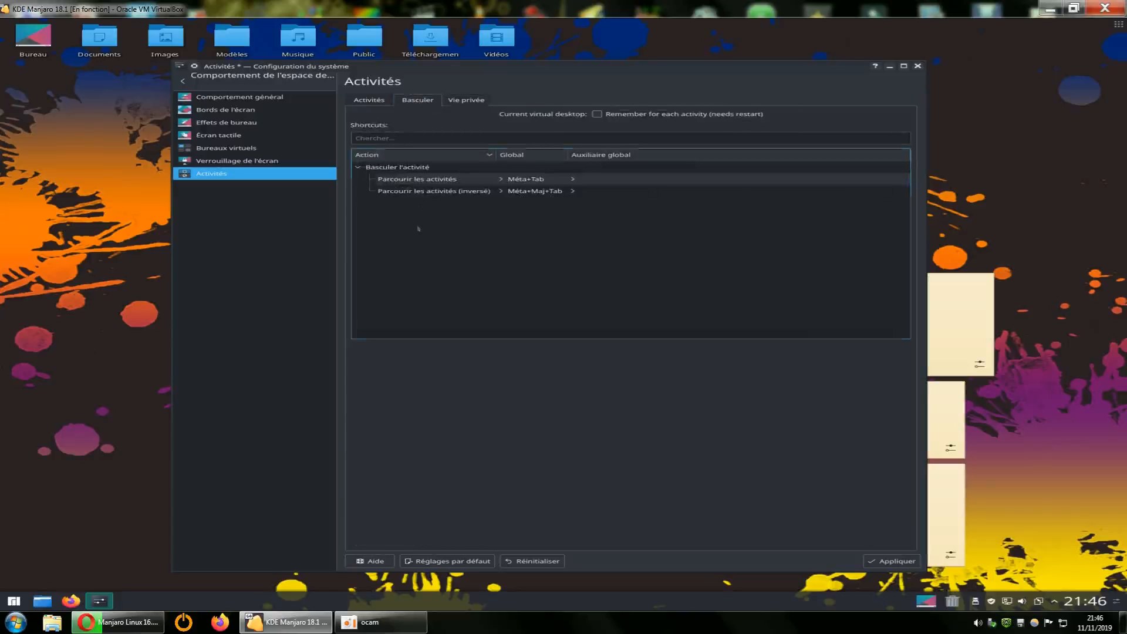
click(372, 100)
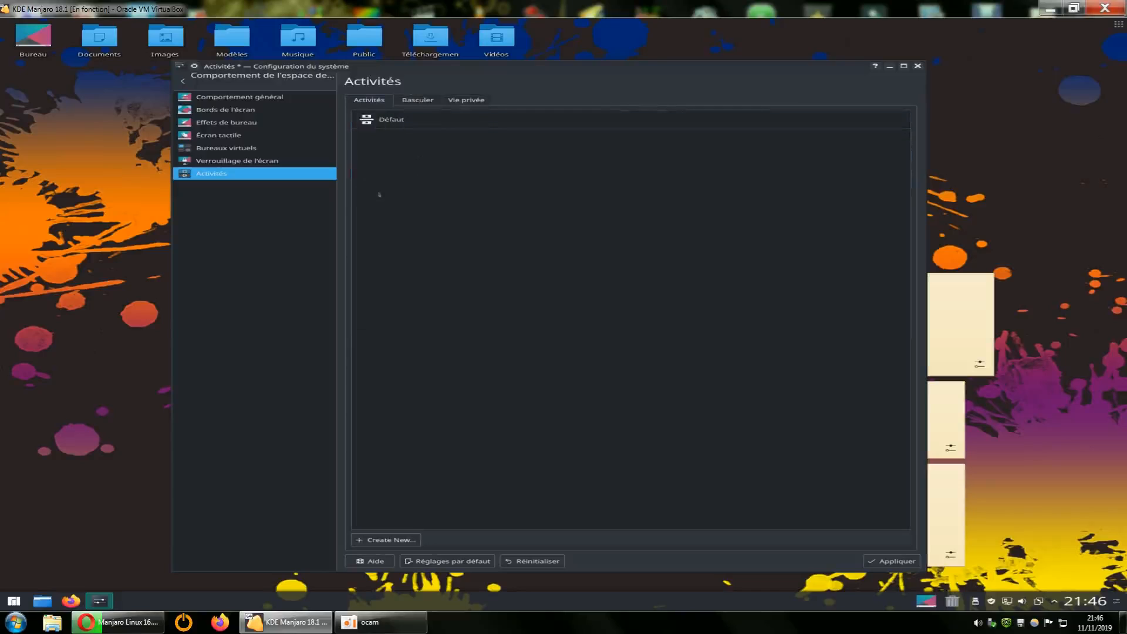
click(183, 81)
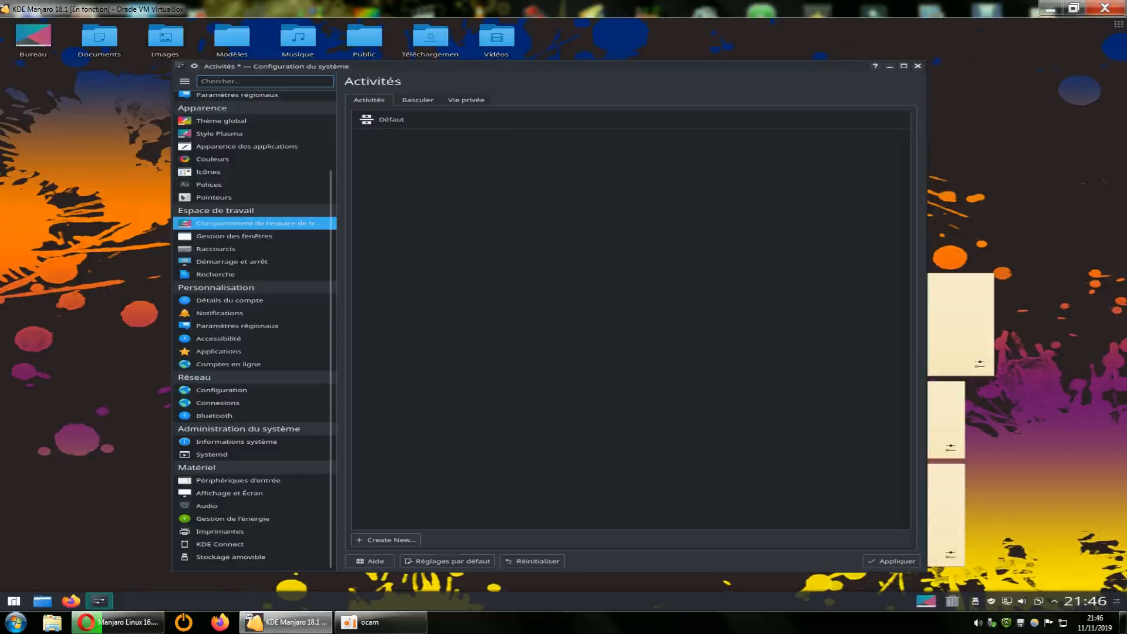
- Move the settings window up and enlarge it to show both category columns, and look through the category list
drag(552, 66, 568, 36)
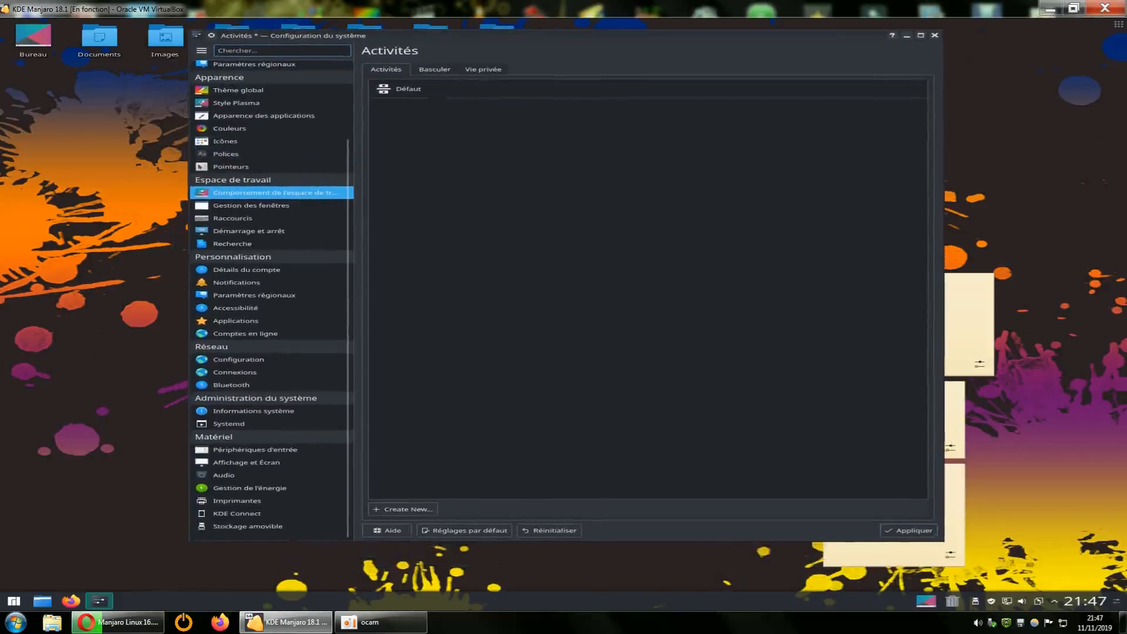
drag(943, 541, 998, 590)
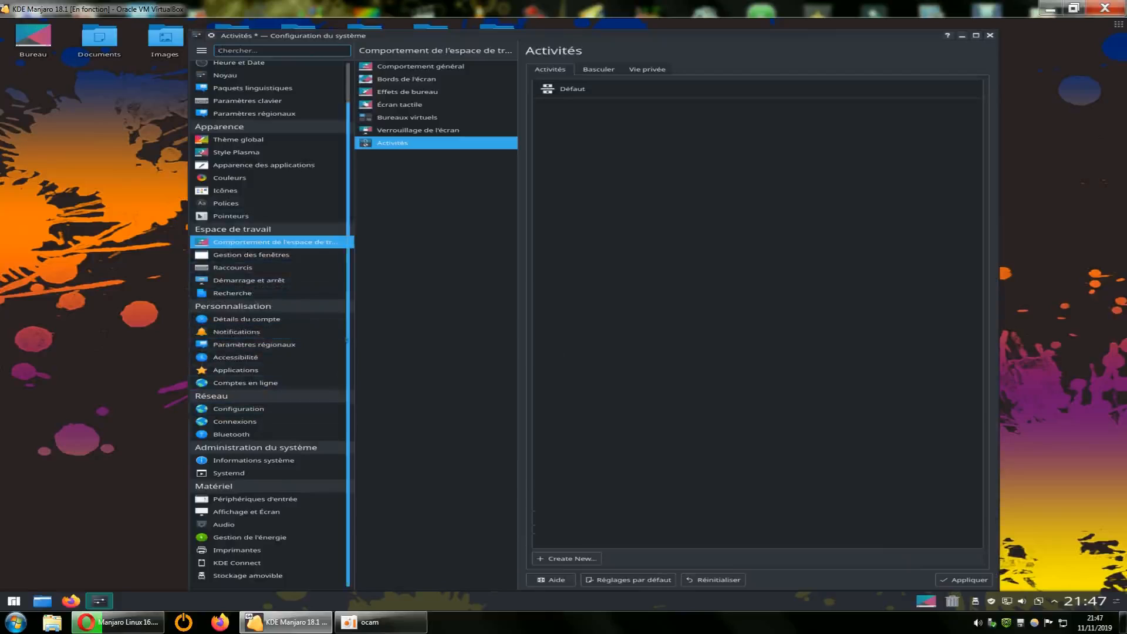
scroll(272, 326, up, 2)
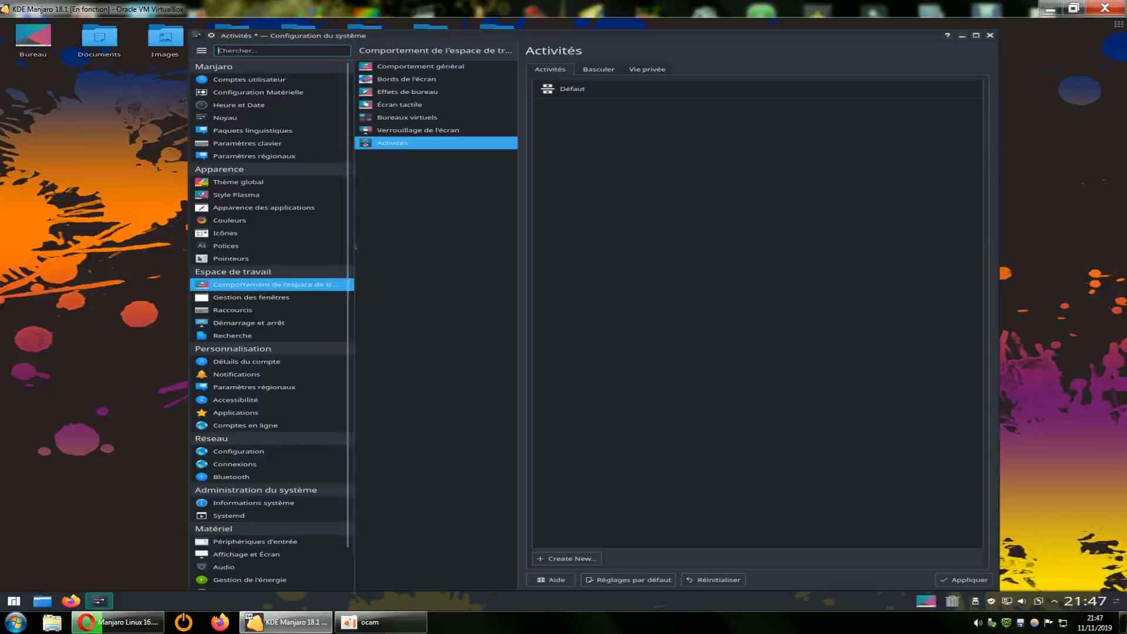
scroll(272, 326, down, 2)
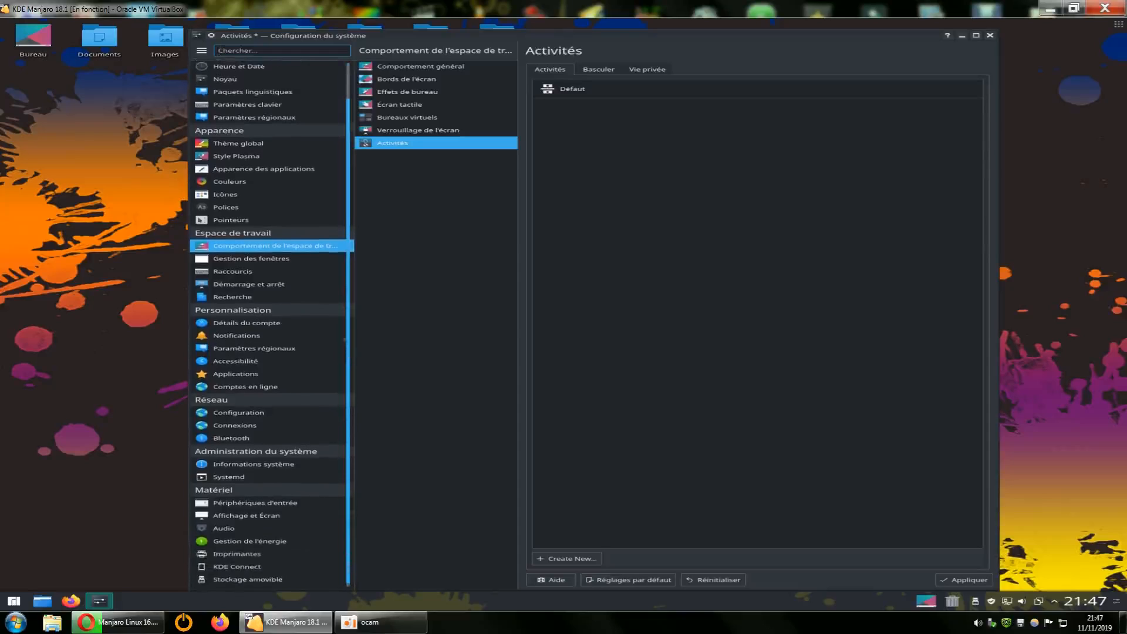
scroll(272, 322, up, 2)
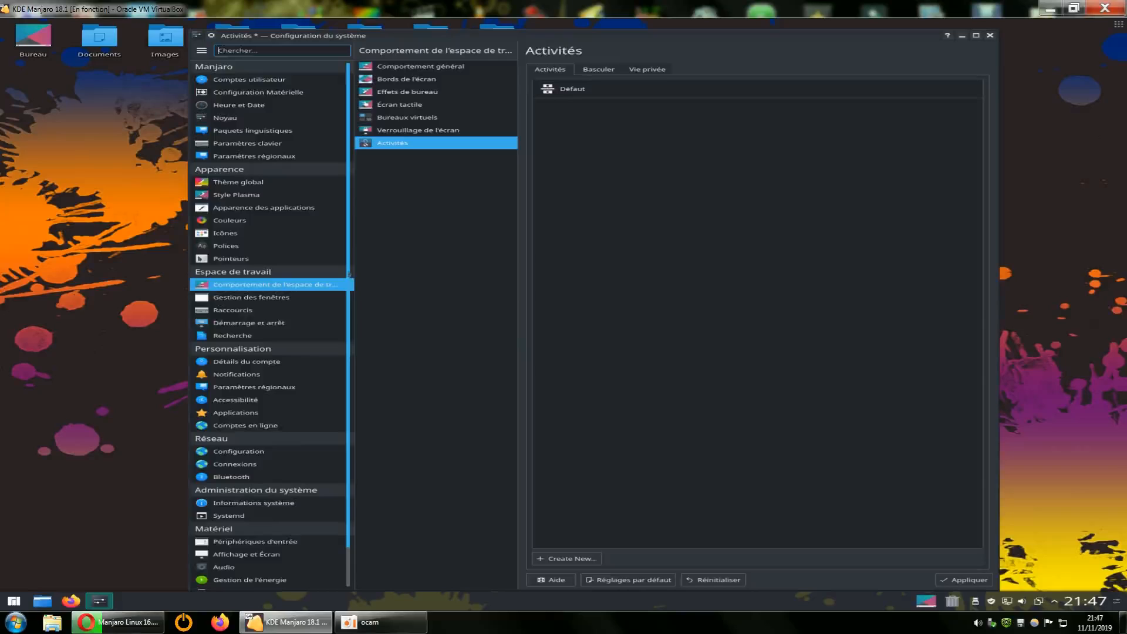
scroll(271, 325, down, 2)
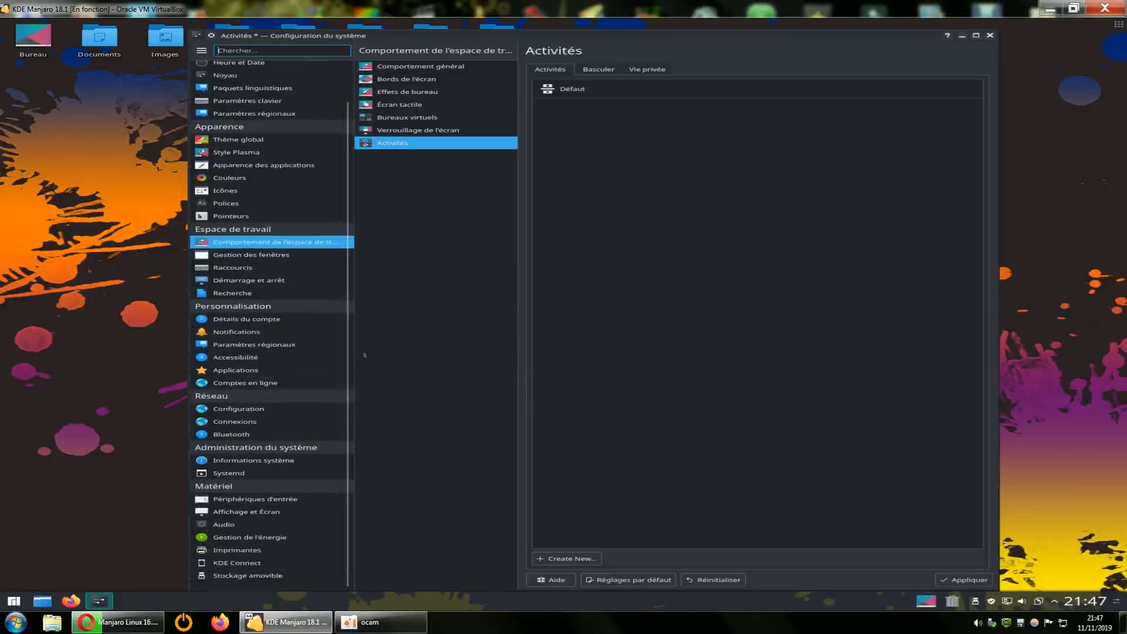
- Open the Pointeurs settings, applying the pending Activités changes, and look through the available cursor themes
click(226, 215)
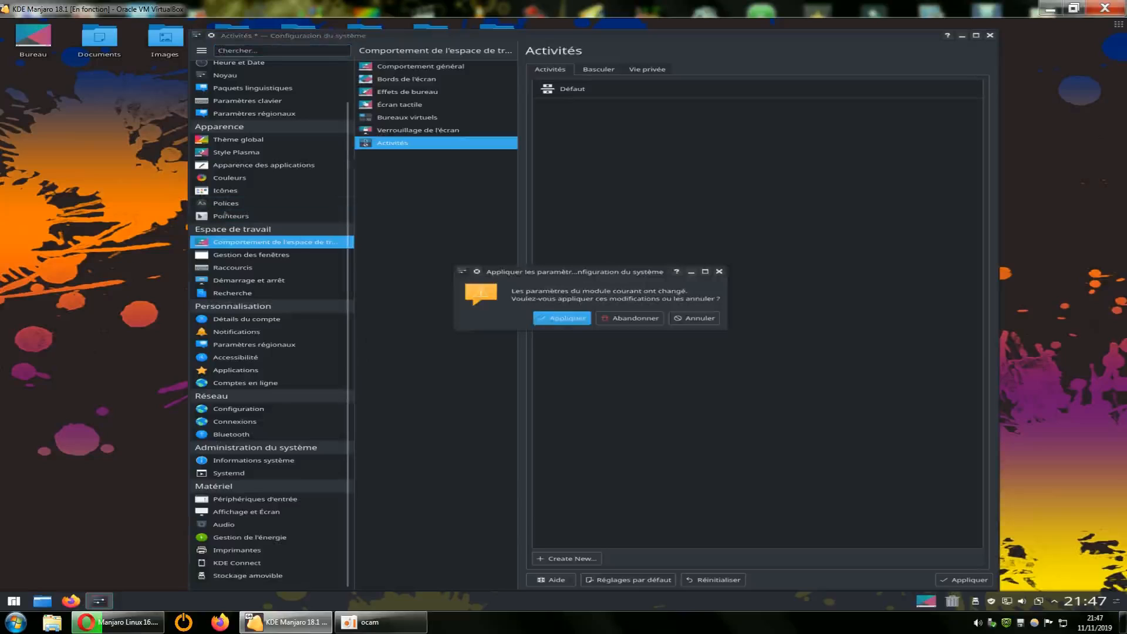
click(567, 320)
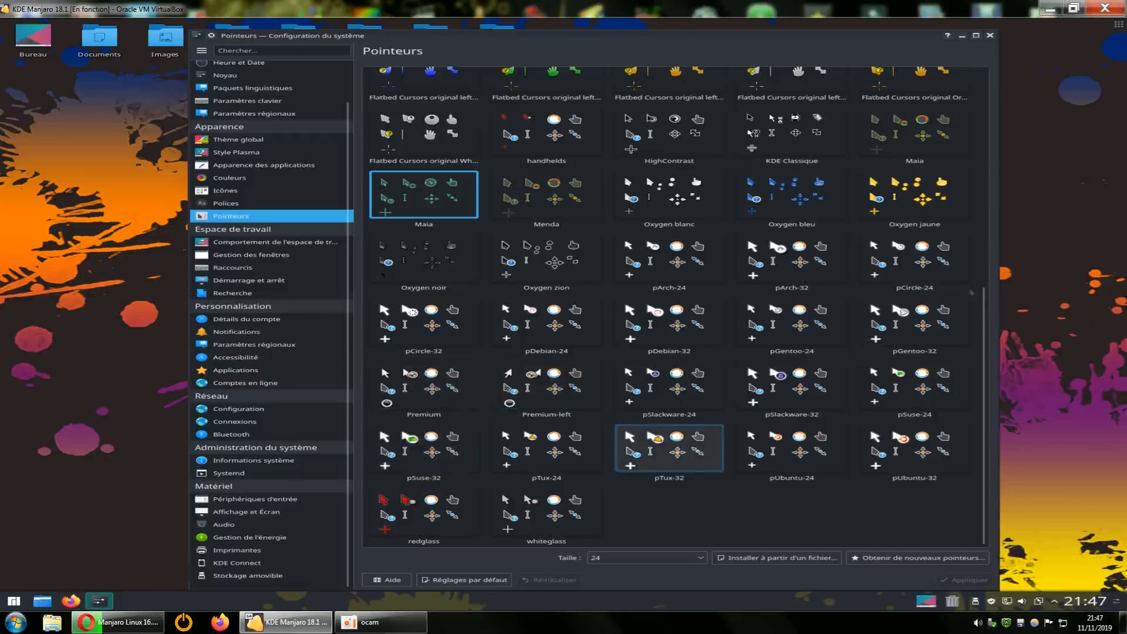
scroll(677, 307, up, 1)
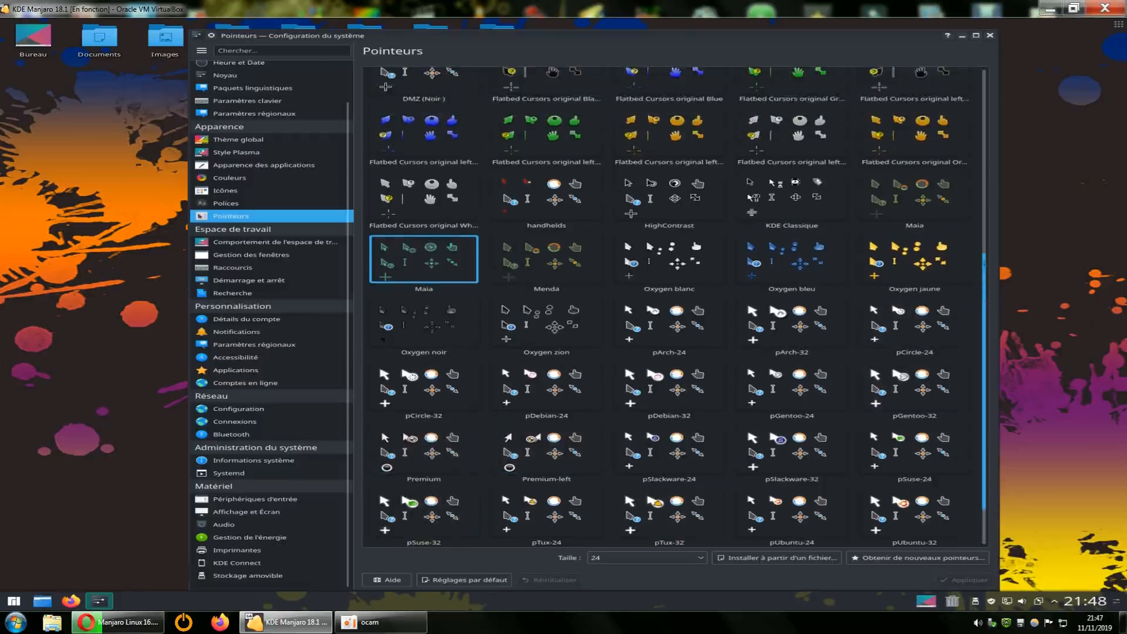
scroll(677, 307, up, 3)
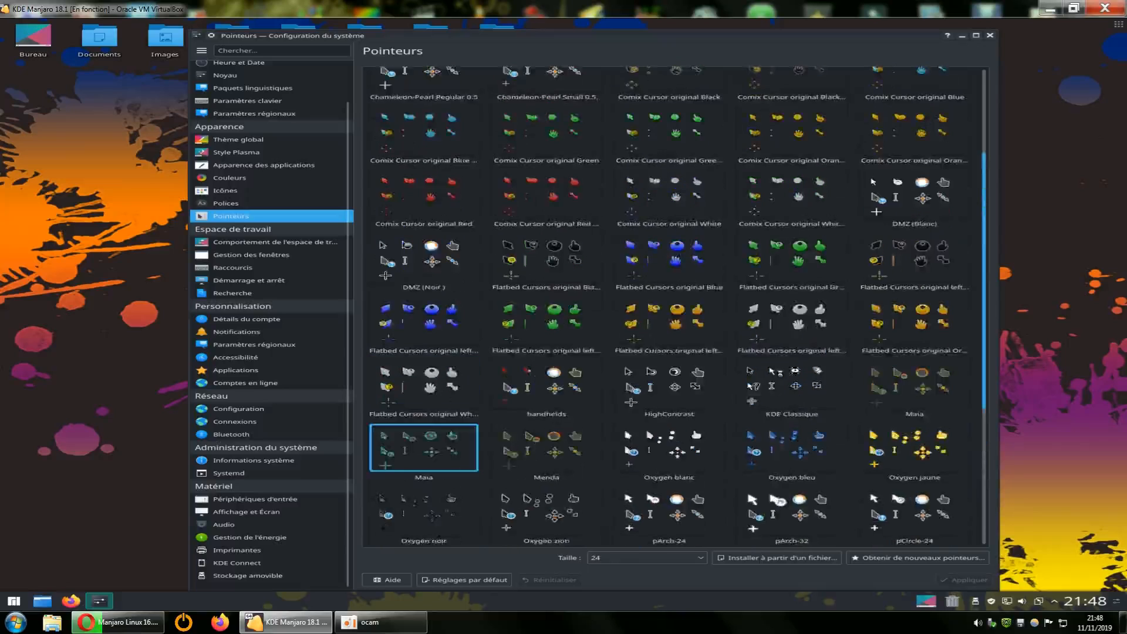
scroll(677, 306, up, 3)
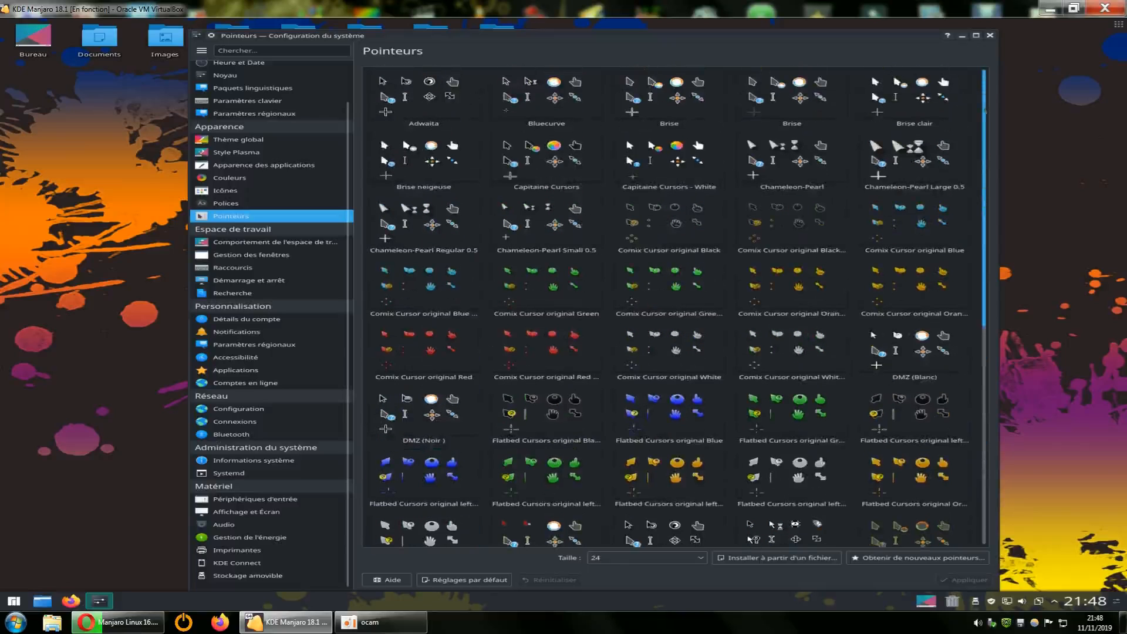
scroll(423, 526, down, 1)
scroll(677, 306, down, 2)
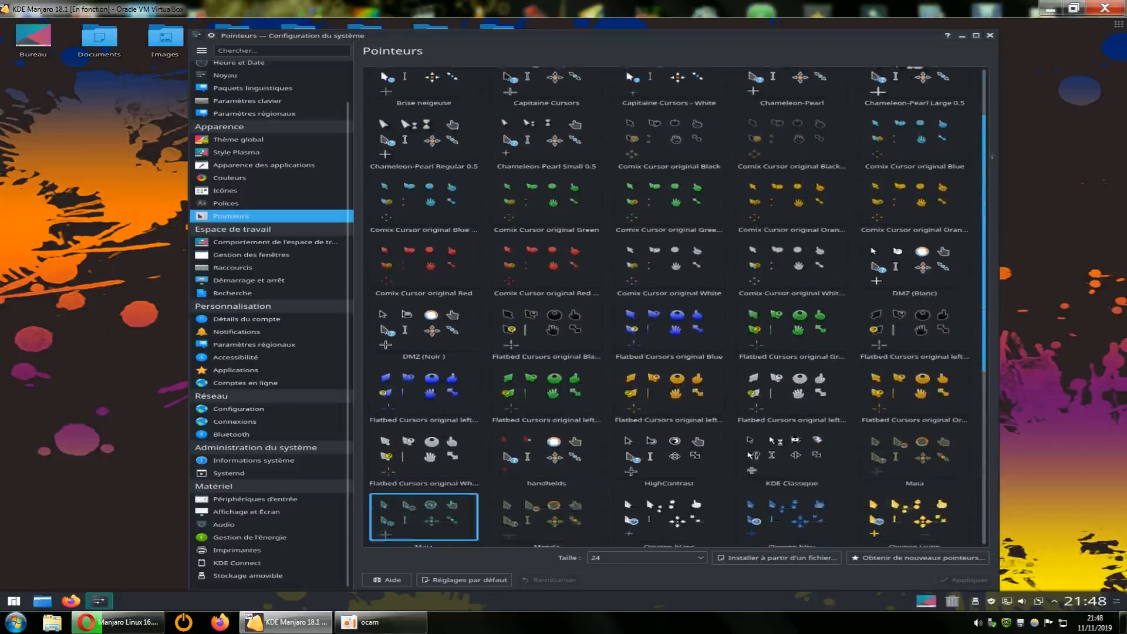
scroll(678, 306, down, 3)
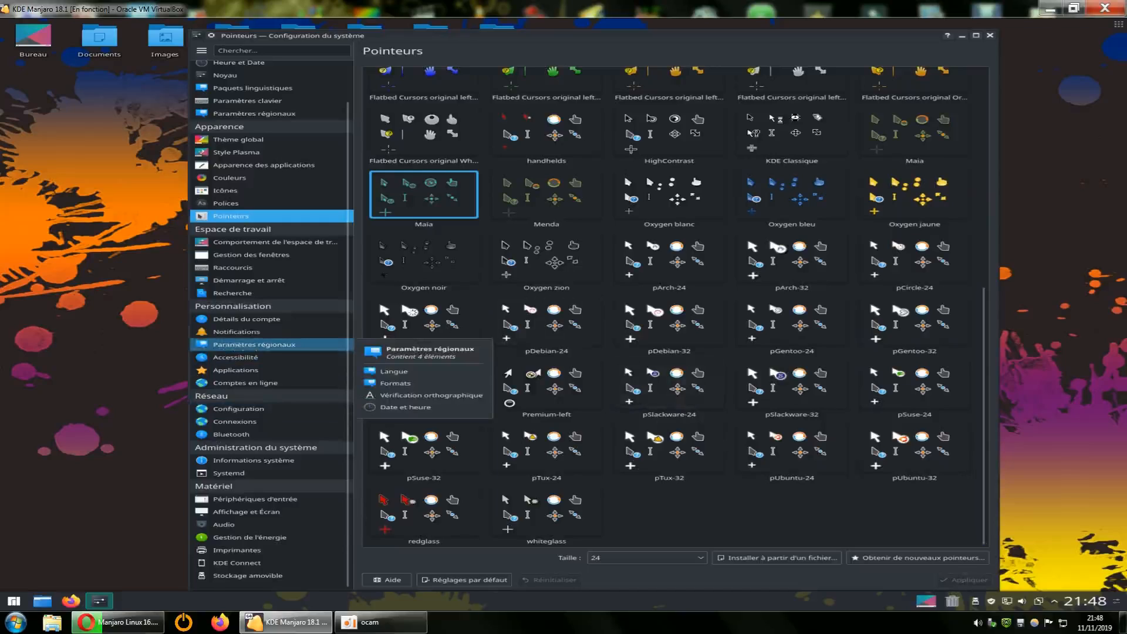
- Open the SDDM login screen settings under Démarrage et arrêt and display its advanced options
click(263, 282)
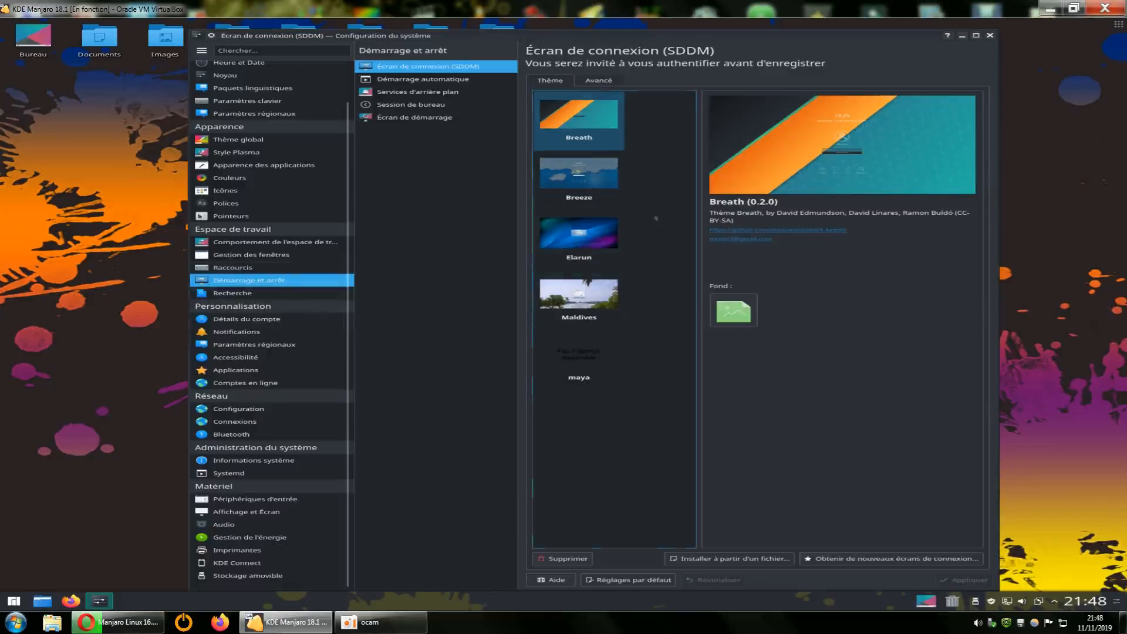
click(607, 81)
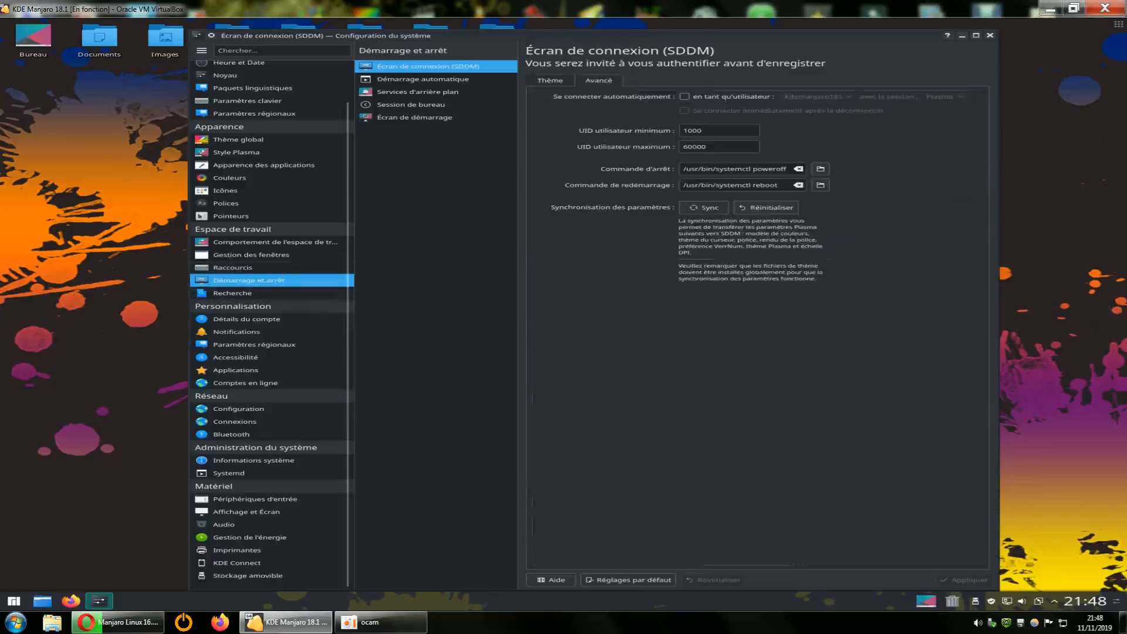
click(550, 80)
click(599, 80)
- Enable automatic login for the existing user with the Plasma session and apply it, authenticating with the account password
click(685, 96)
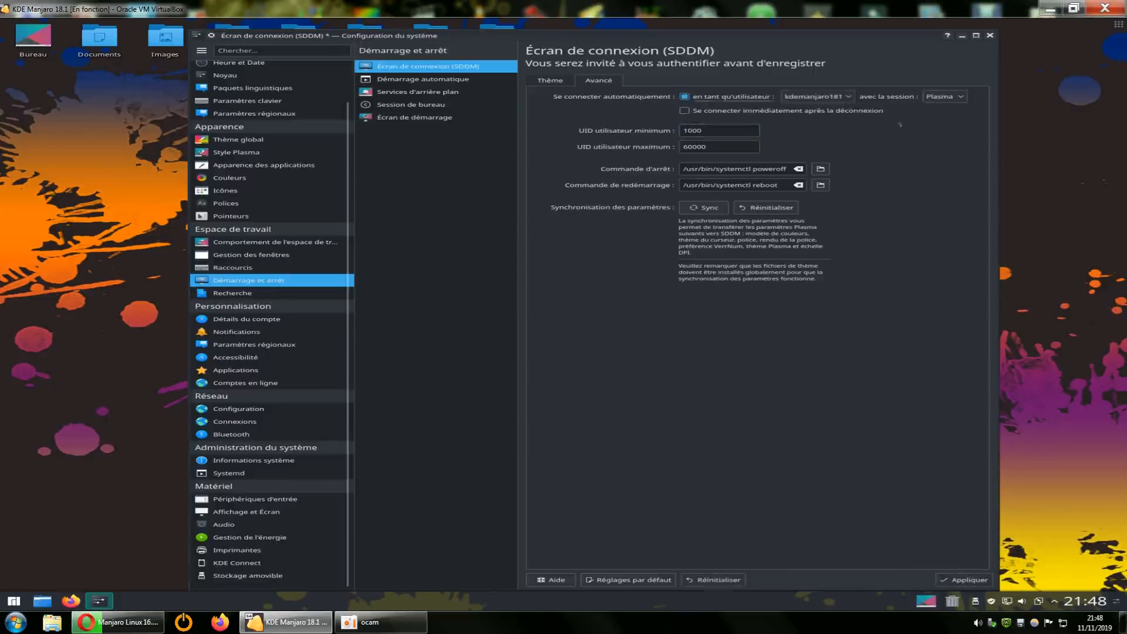
click(952, 98)
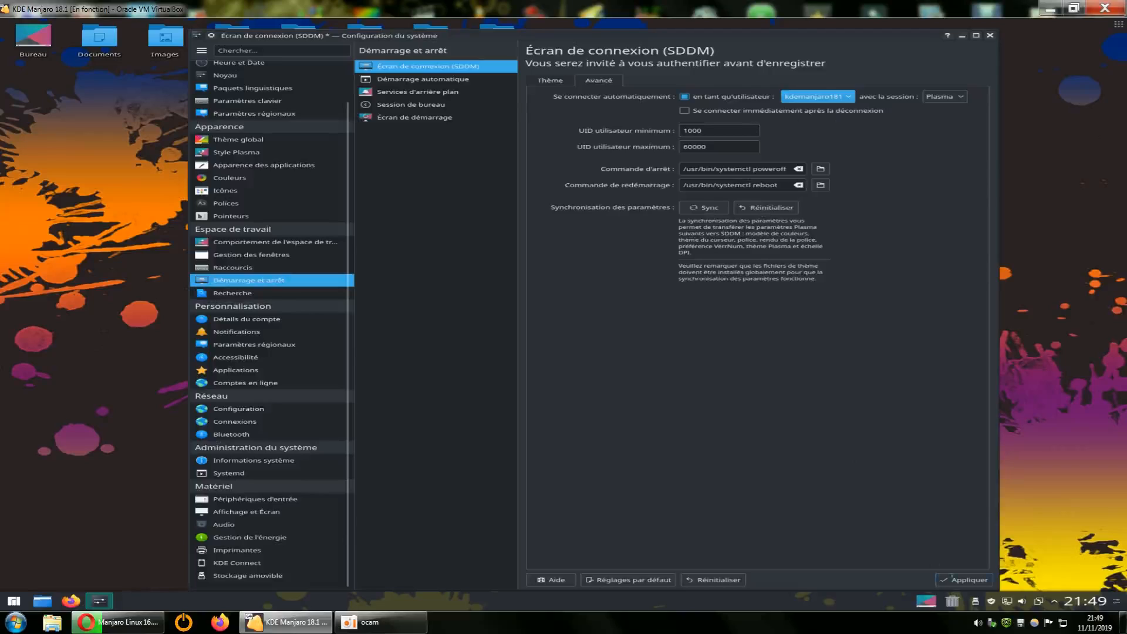
click(951, 578)
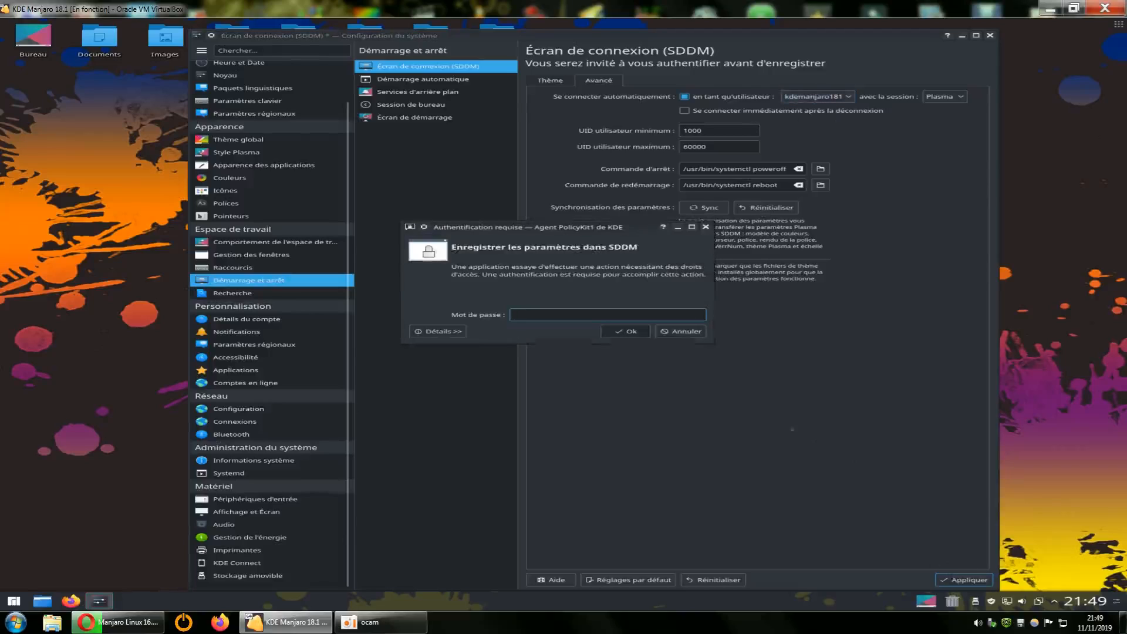
text(••)
key(Return)
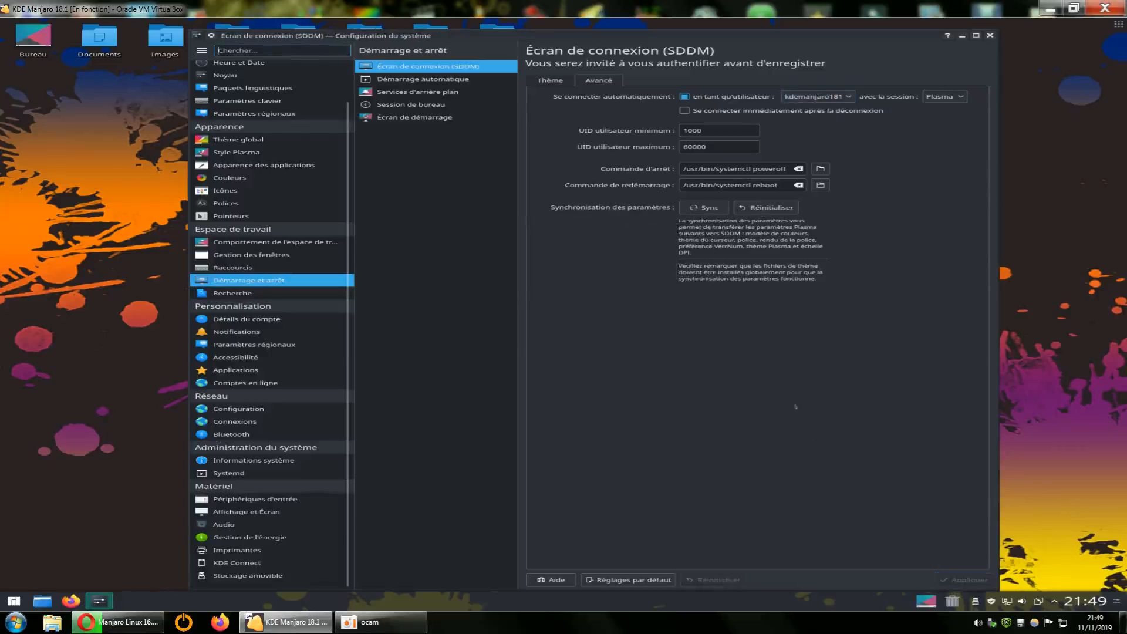
- Close the system settings window and clear the contents of the uppermost sticky note on the desktop
click(989, 36)
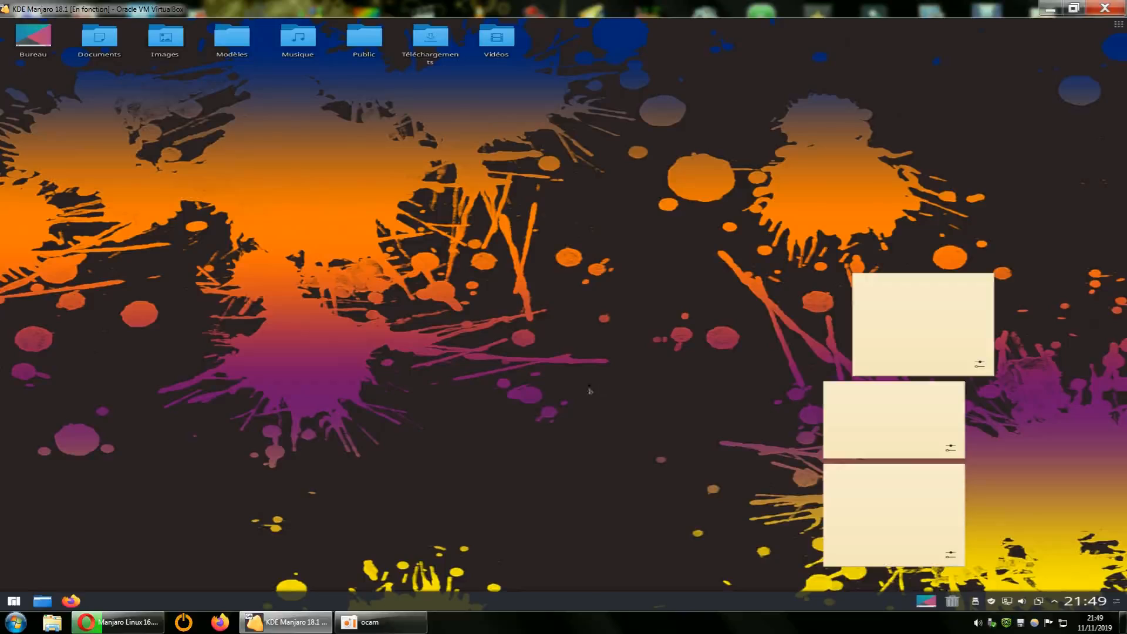
click(884, 293)
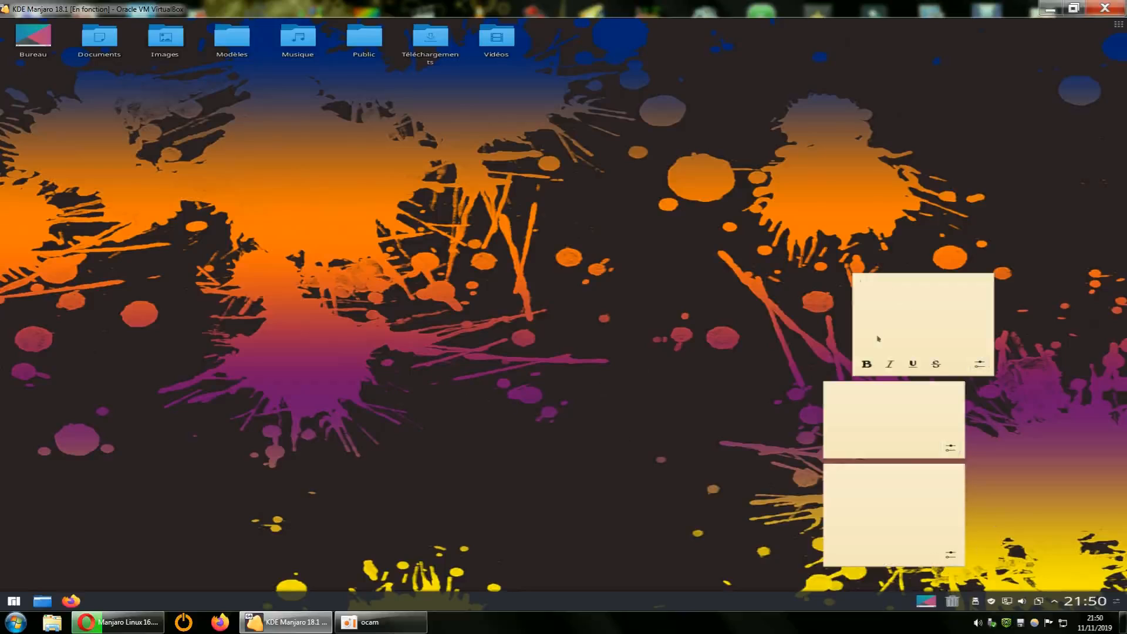
right_click(868, 286)
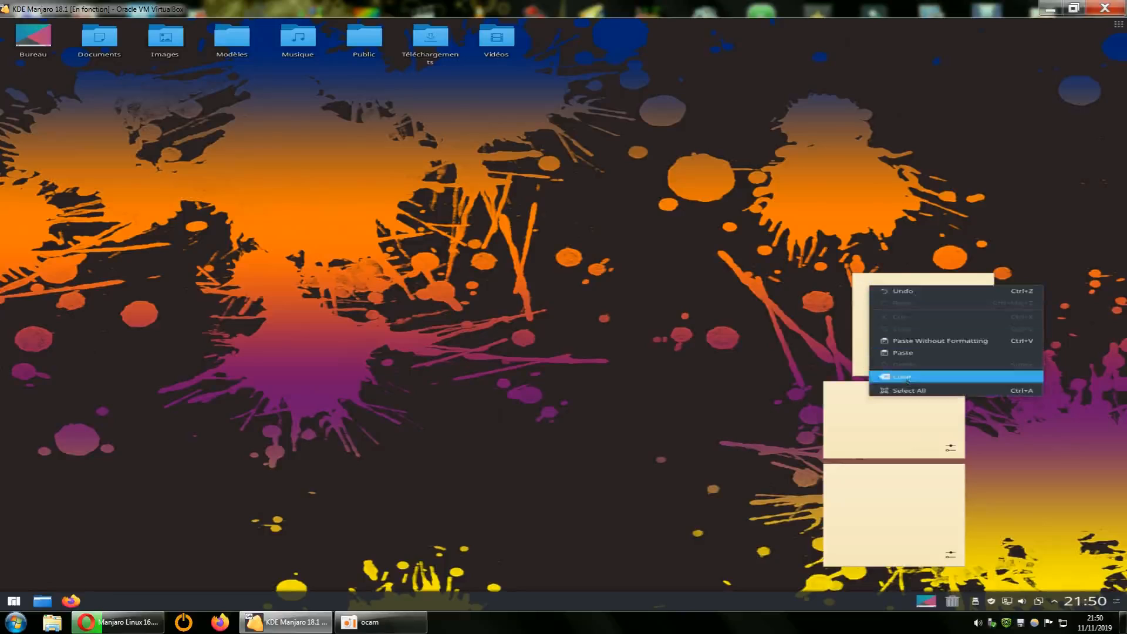
click(907, 378)
click(754, 354)
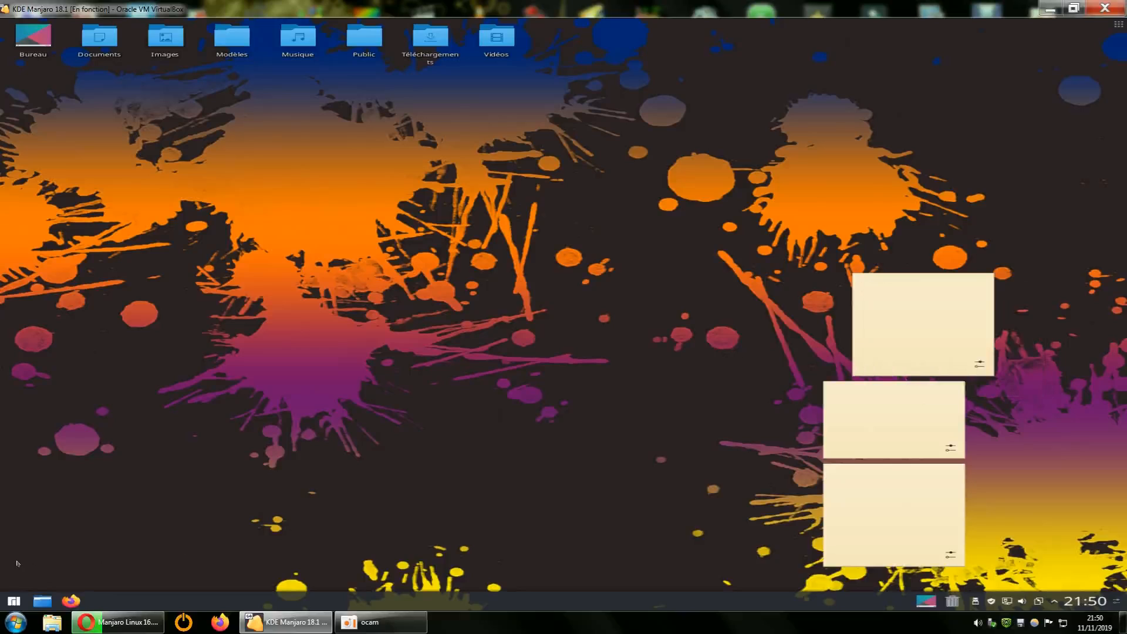
- Restart the Manjaro system and confirm the restart without waiting for the countdown
click(16, 601)
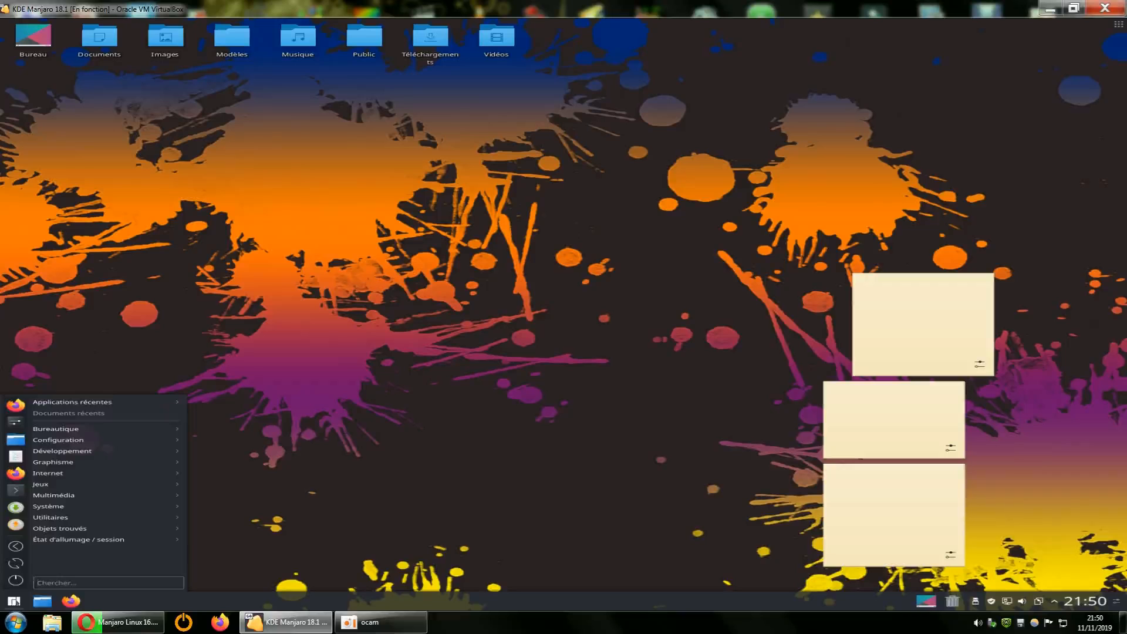
click(18, 565)
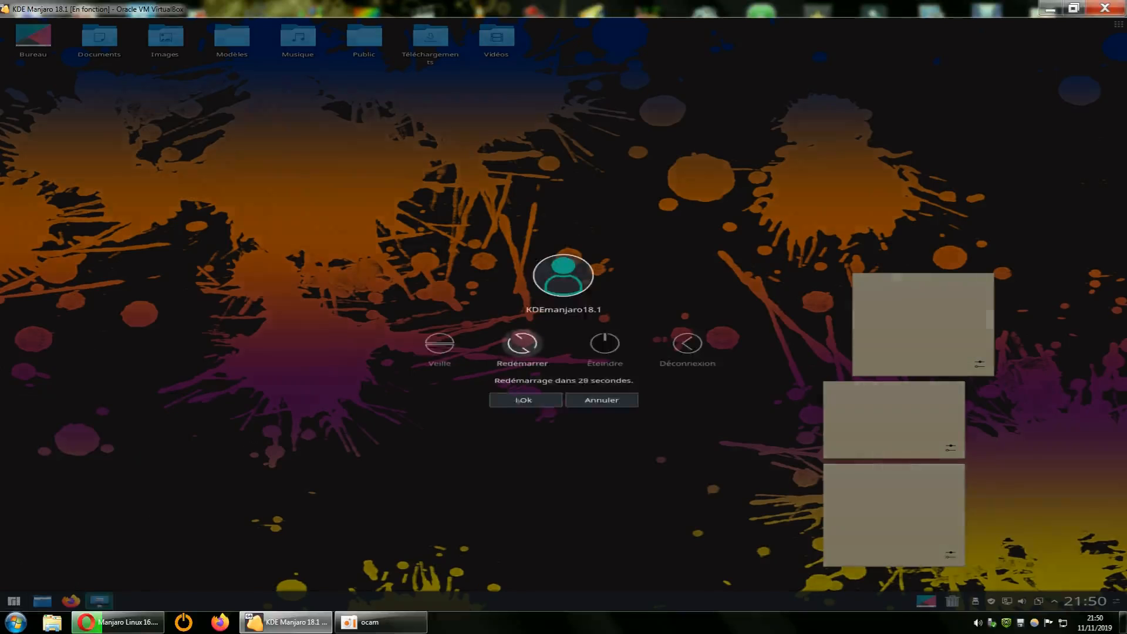
click(517, 400)
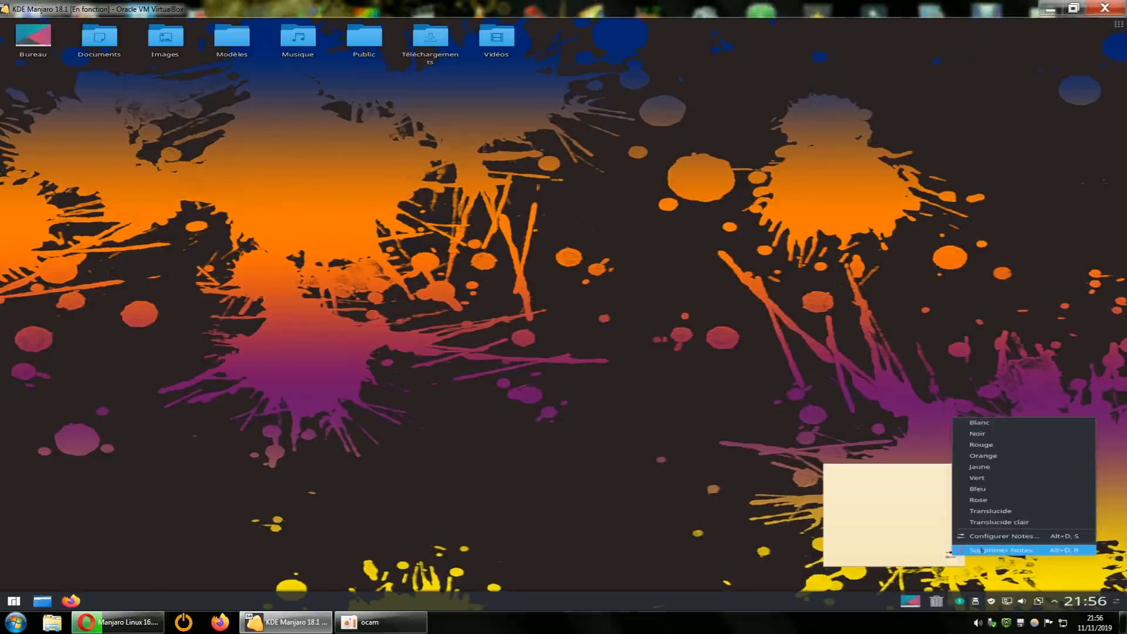
- Remove the last remaining Notes widget from the desktop
click(981, 550)
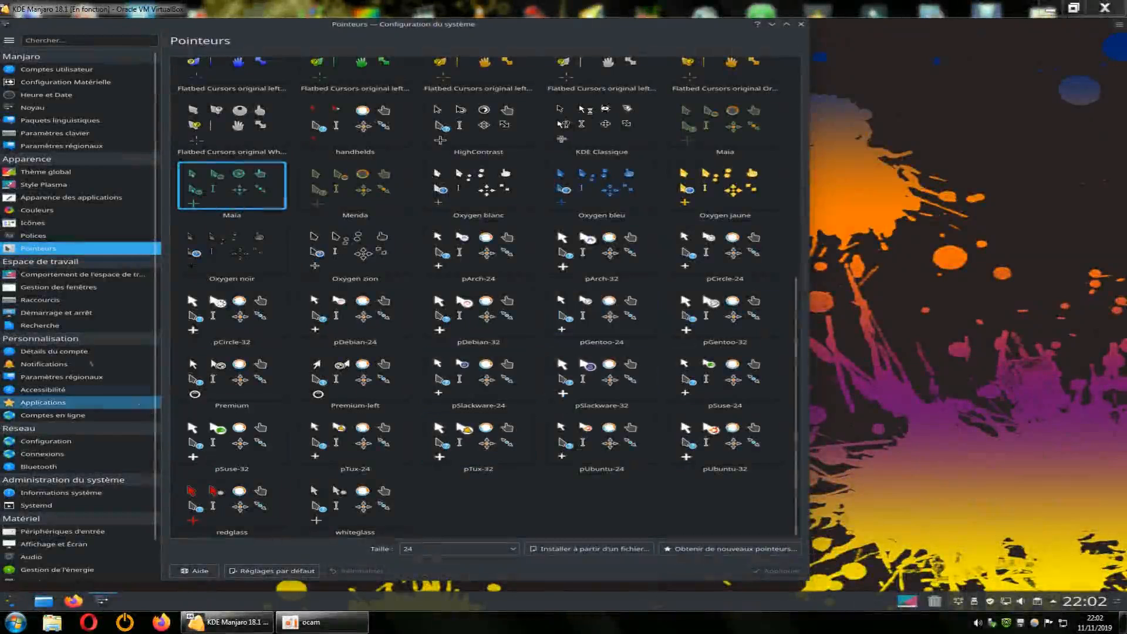
- Move the settings window toward the middle of the desktop and open the Style Plasma settings under Apparence
drag(504, 21, 626, 31)
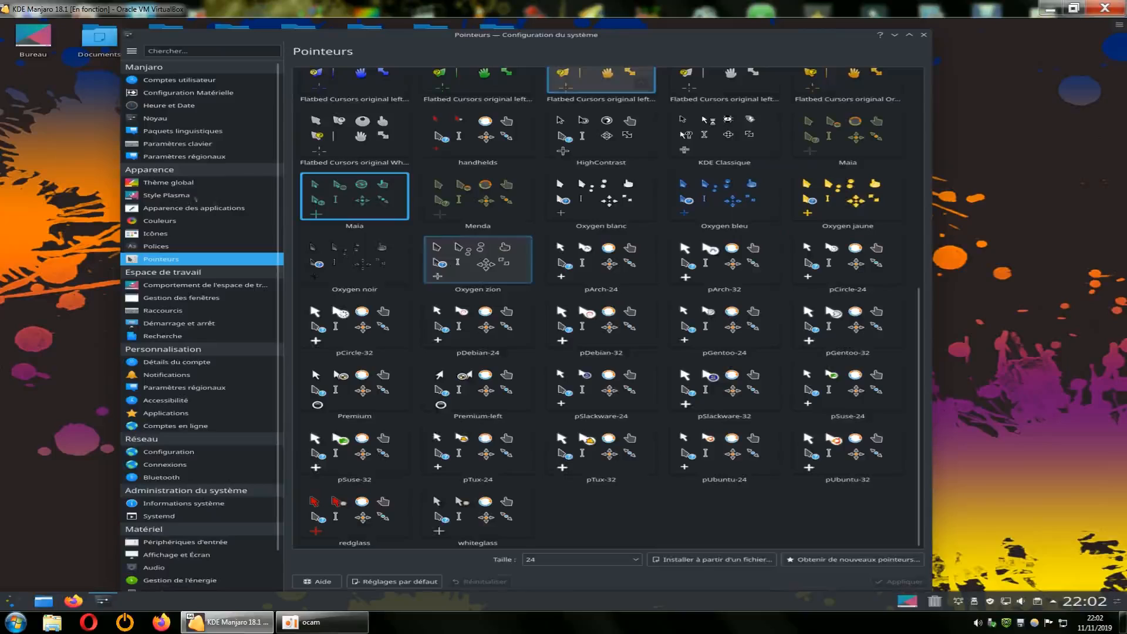
click(180, 183)
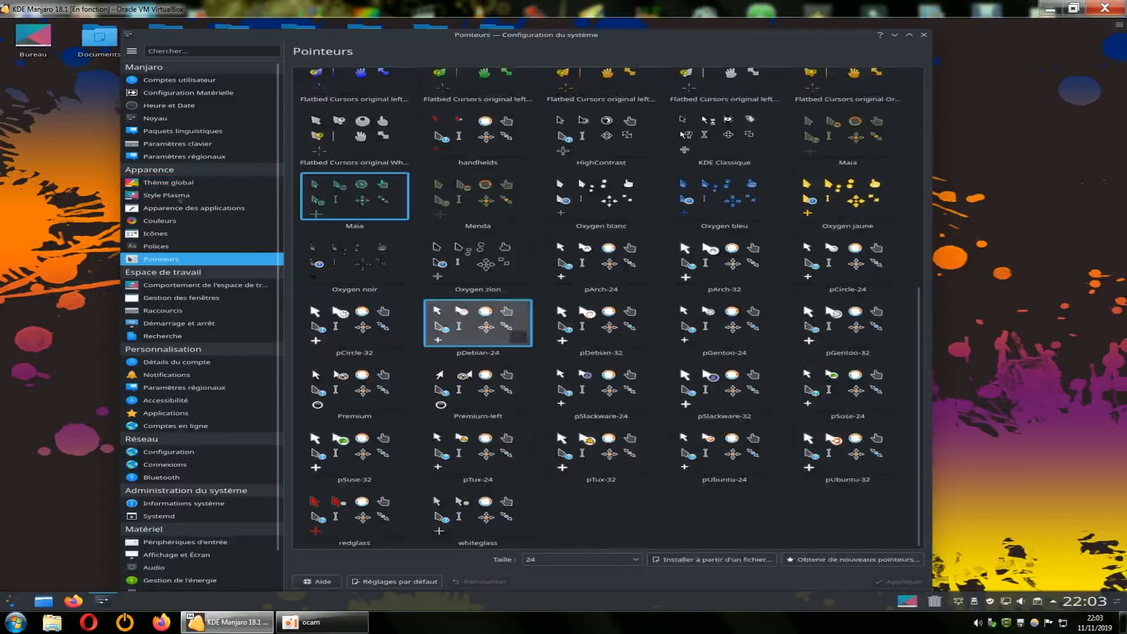
click(177, 195)
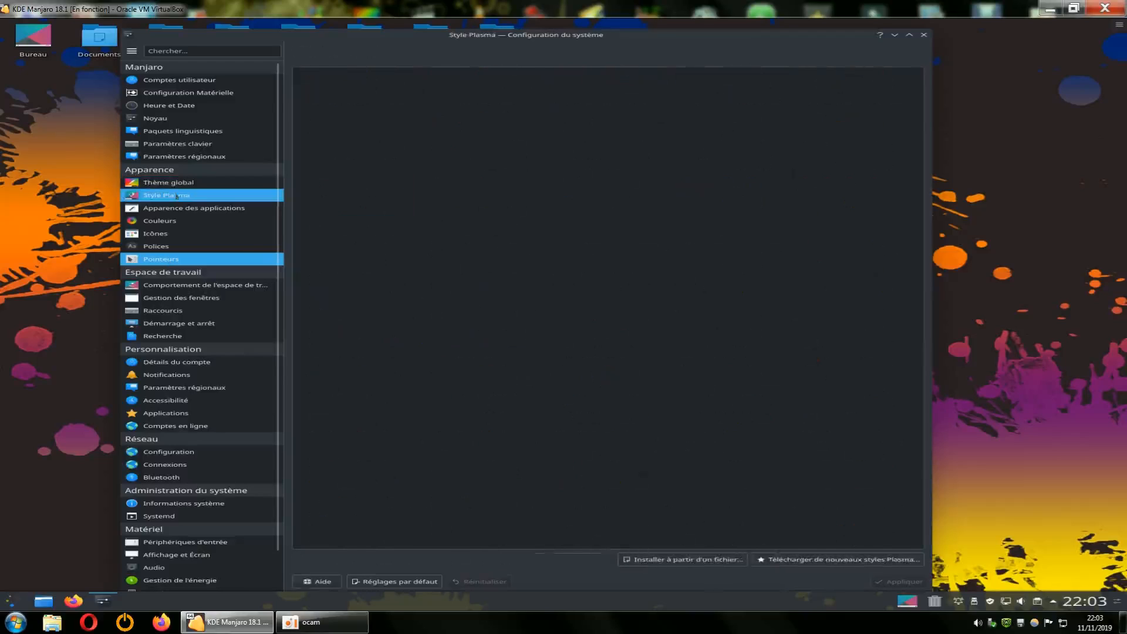